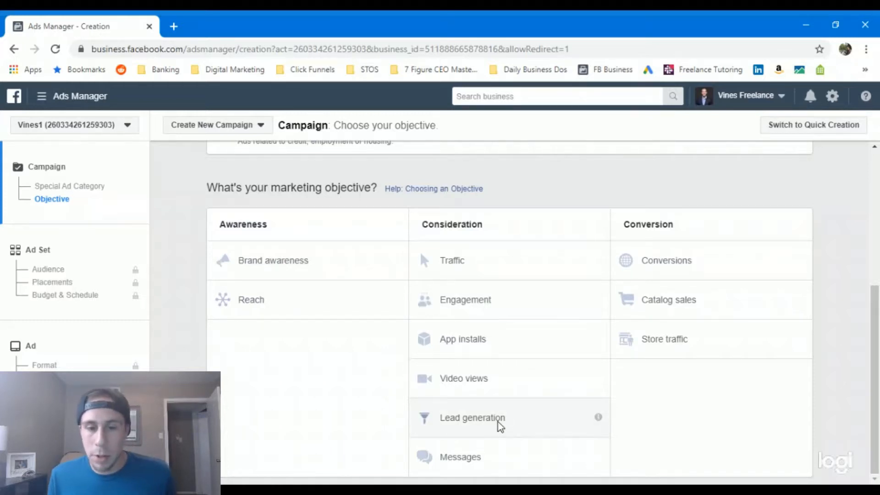
Choose Lead generation as the marketing objective and name the campaign "Lead generation - Test"
click(501, 426)
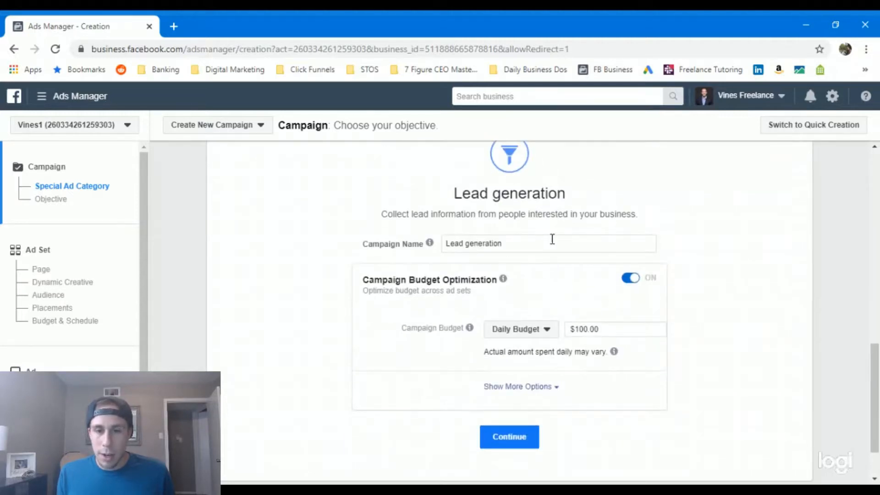
click(553, 239)
text(- )
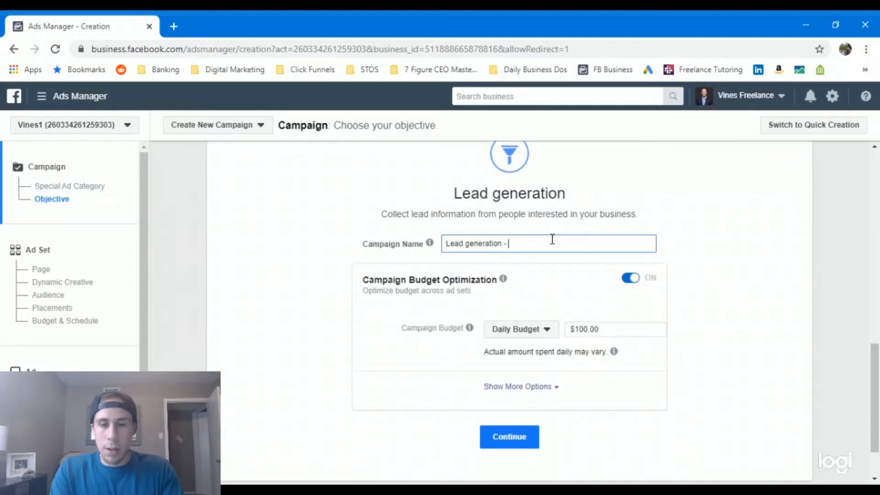
text(Test)
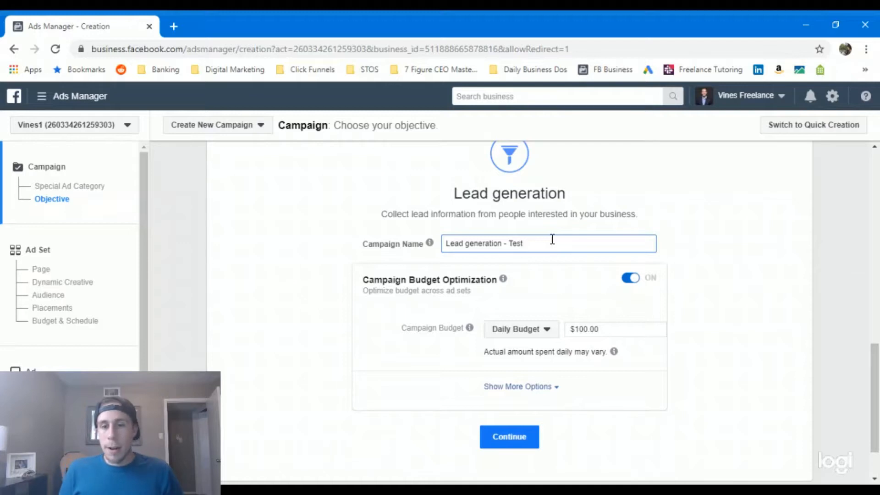
Check the campaign budget types, keep Daily Budget, and continue to the ad set setup
click(543, 331)
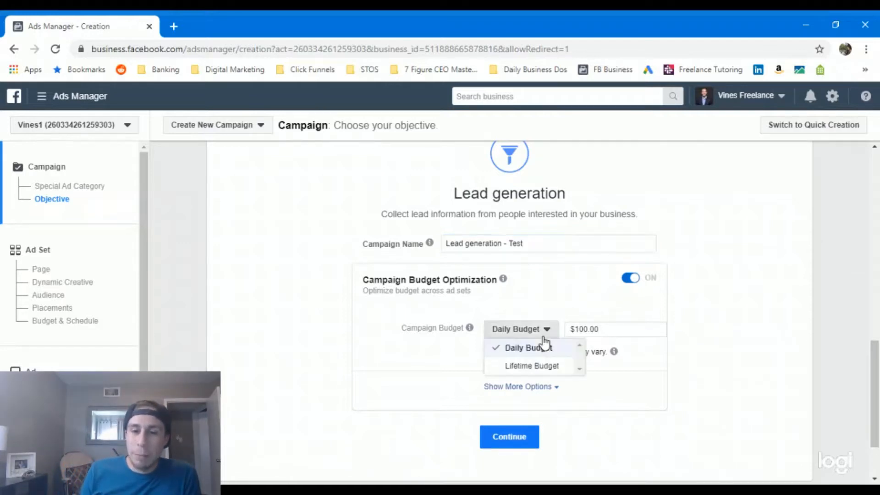
click(447, 372)
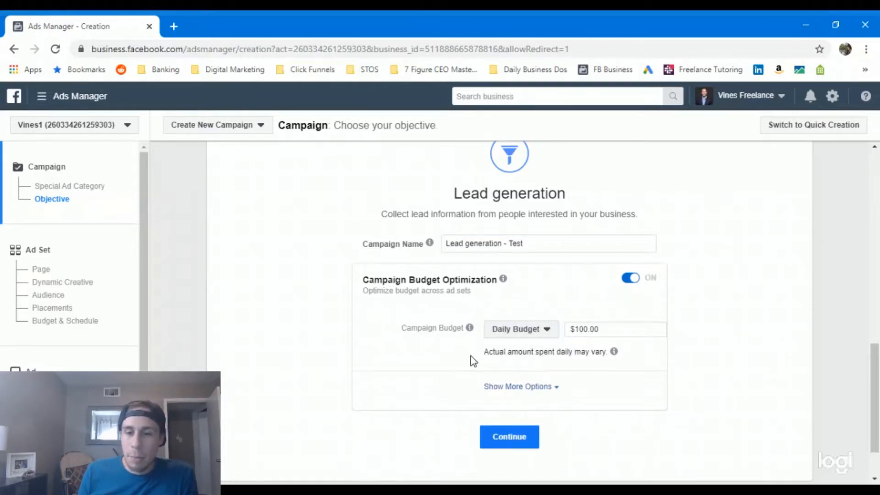
scroll(471, 360, down, 2)
click(488, 371)
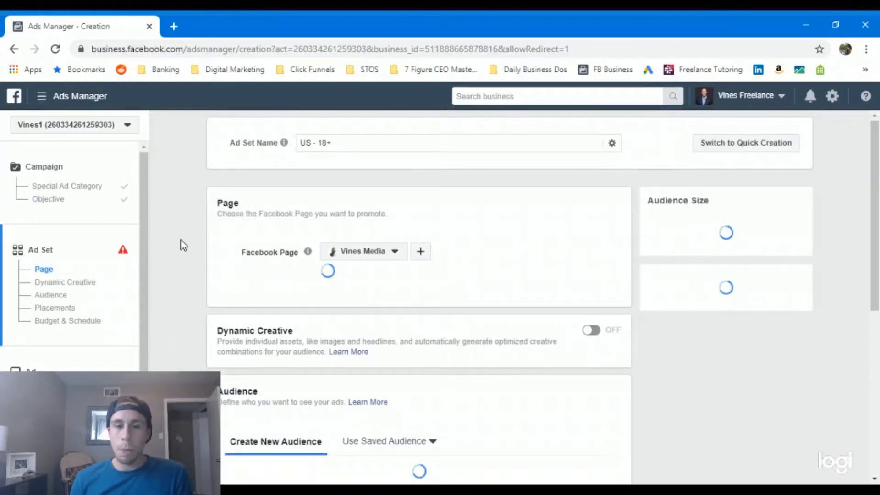
Select the business's "Create A Fulfilled Life" Facebook Page for the ad set and accept the Lead Ads Terms
click(395, 254)
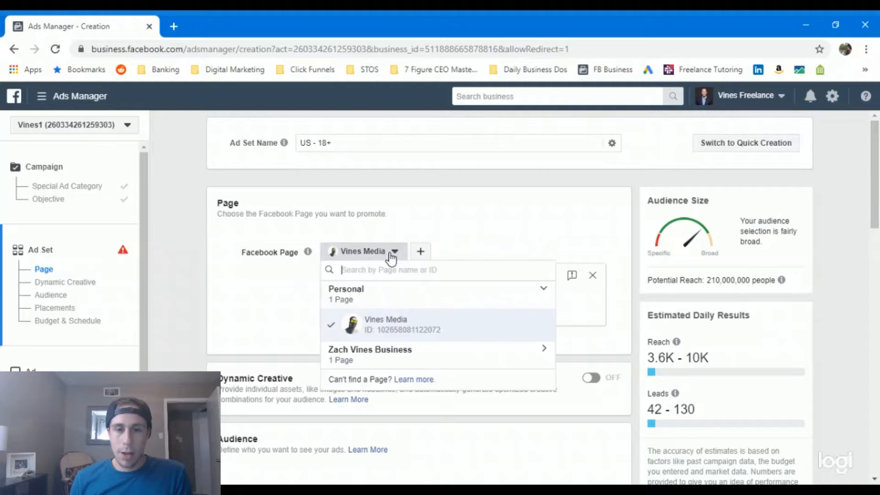
click(385, 354)
click(436, 387)
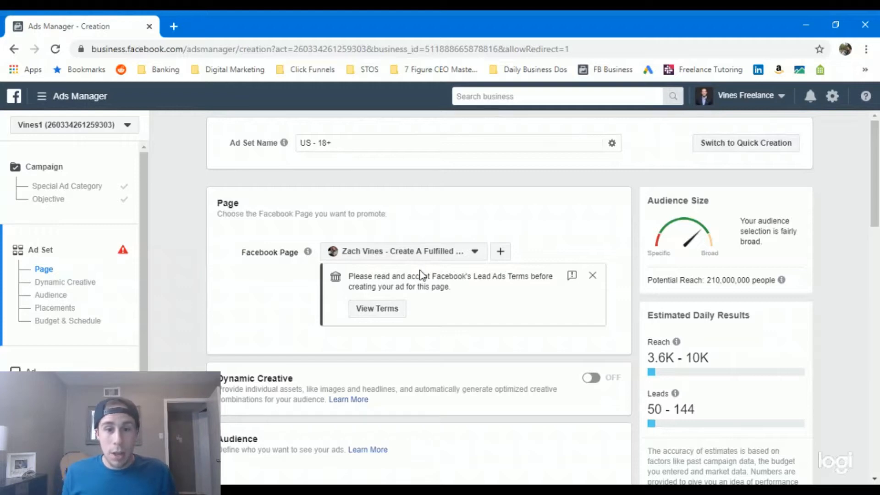
click(394, 309)
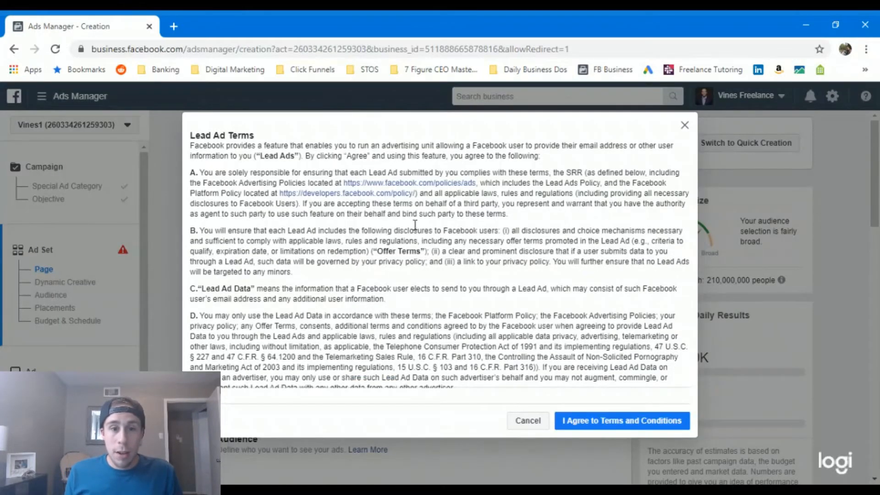
scroll(415, 225, down, 5)
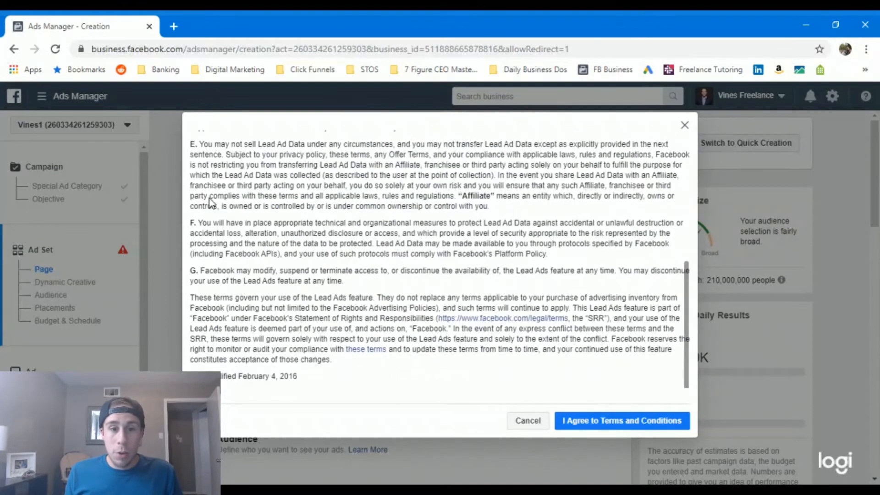
click(616, 422)
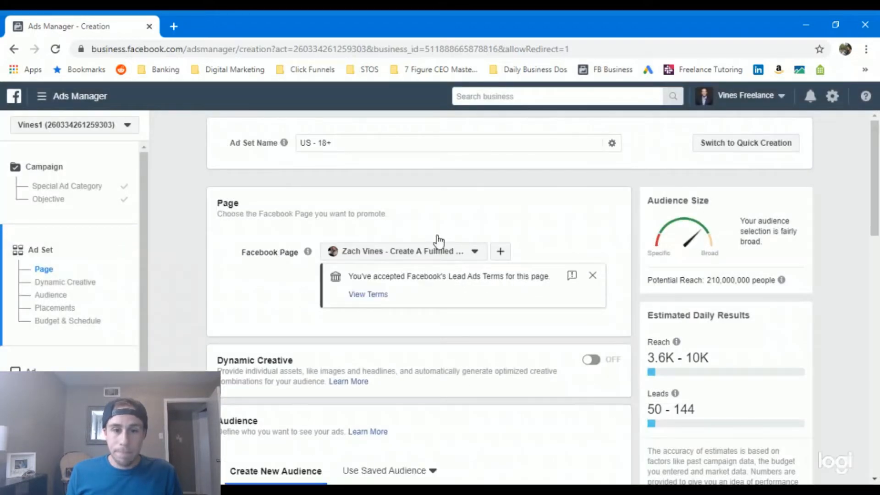
Keep the default audience, automatic placements and continuous schedule for the ad set, and continue to the ad setup
scroll(285, 277, down, 5)
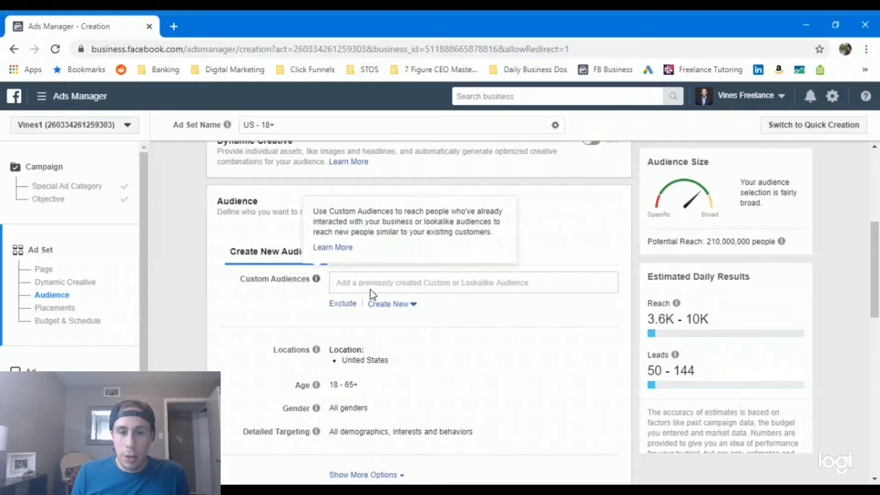
scroll(214, 275, down, 5)
scroll(390, 259, down, 3)
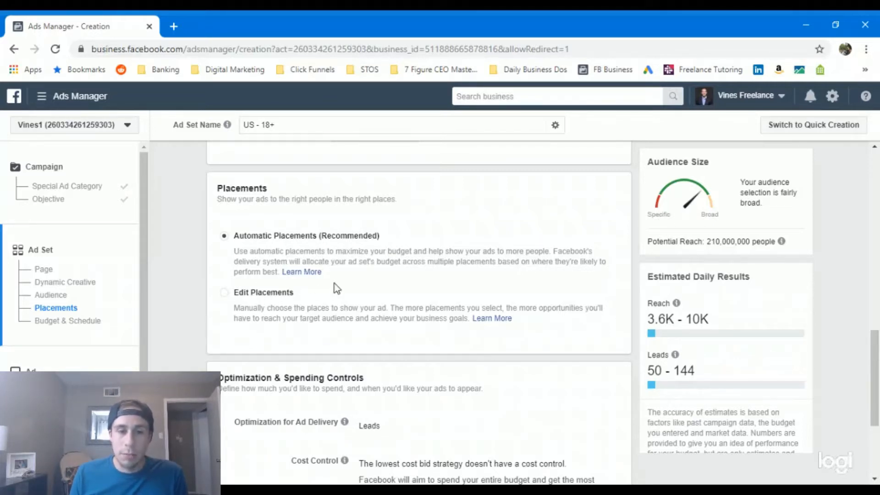
scroll(416, 227, down, 4)
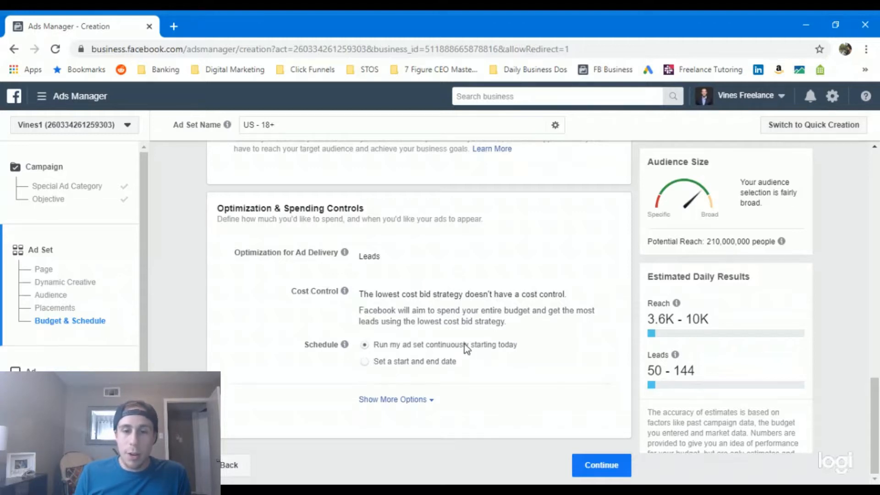
click(613, 473)
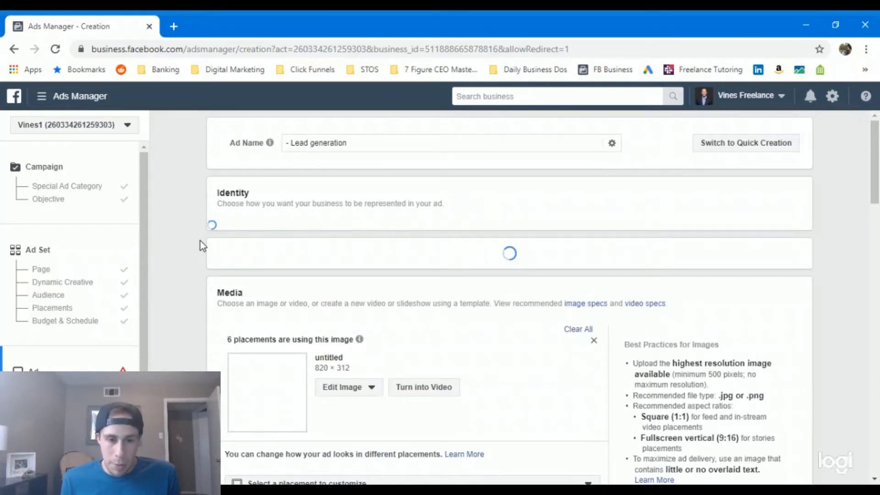
Review the ad's identity, format and media settings
scroll(200, 241, down, 1)
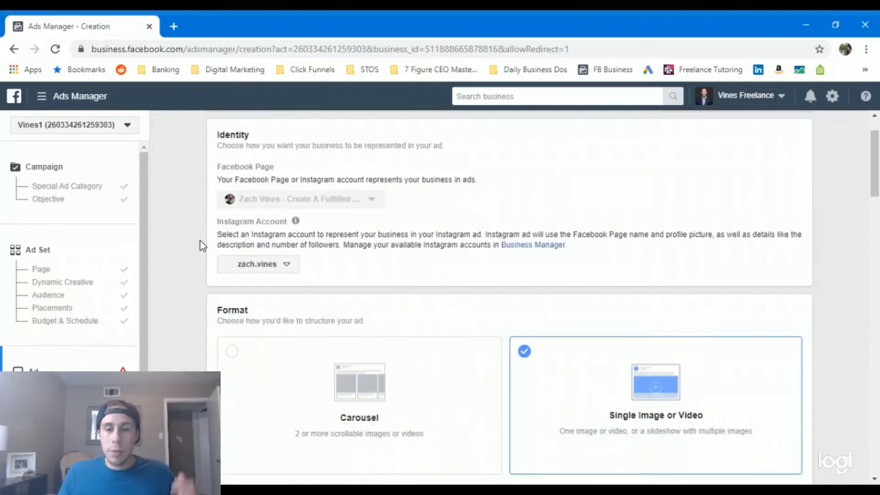
scroll(200, 241, down, 1)
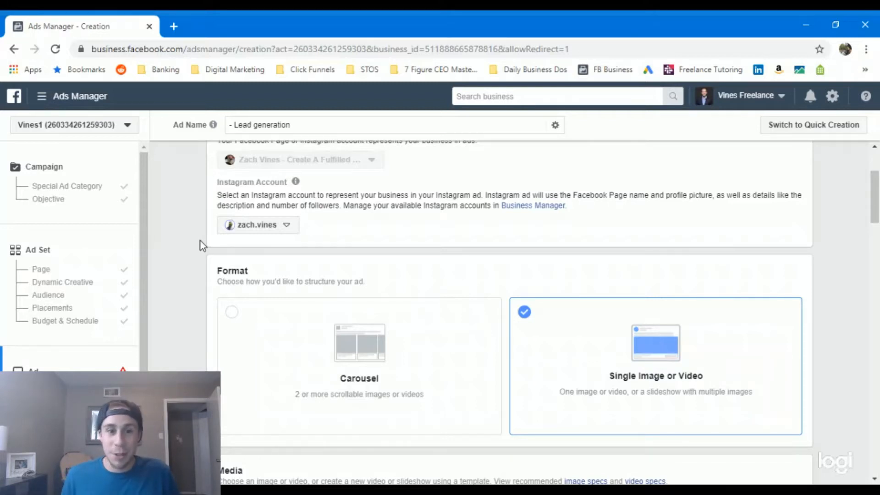
scroll(192, 242, down, 4)
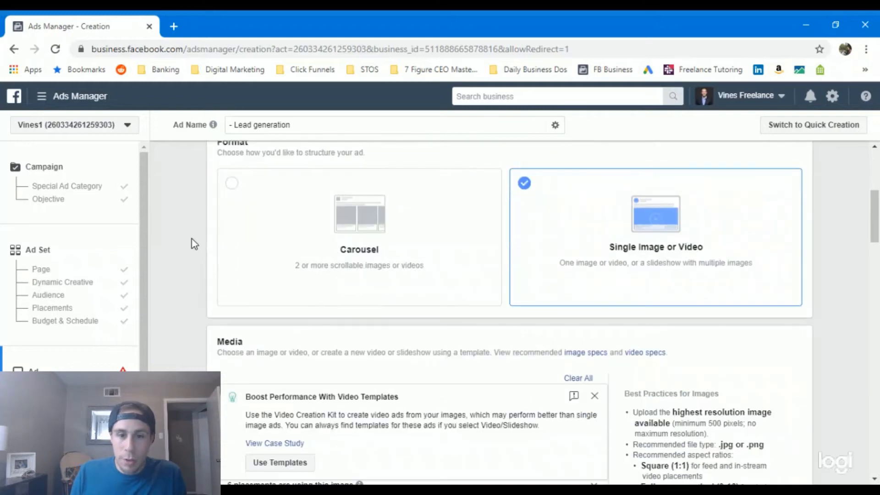
scroll(192, 239, down, 4)
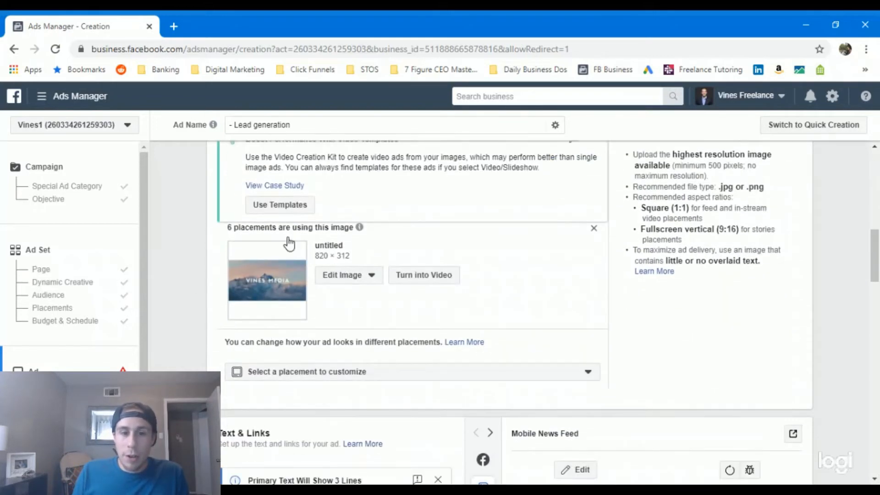
mouse_move(360, 227)
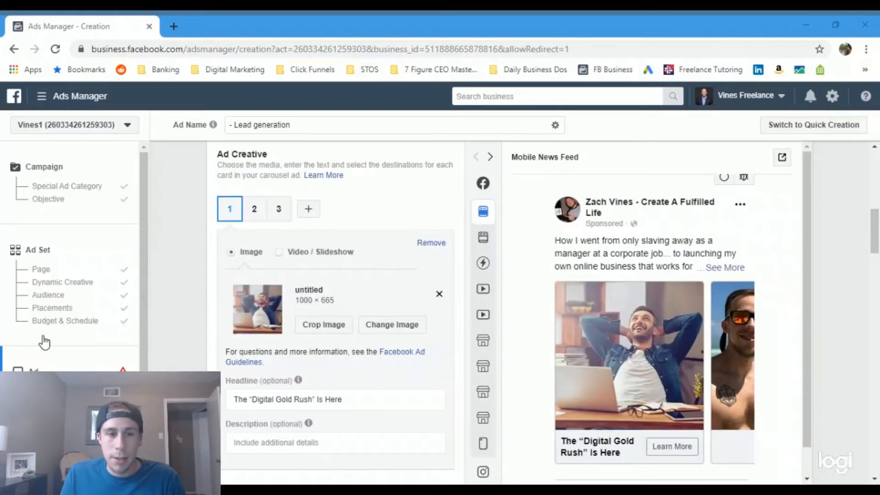
Review the first carousel card's headline, the ad's primary text and the call-to-action options, keeping Learn More
click(215, 79)
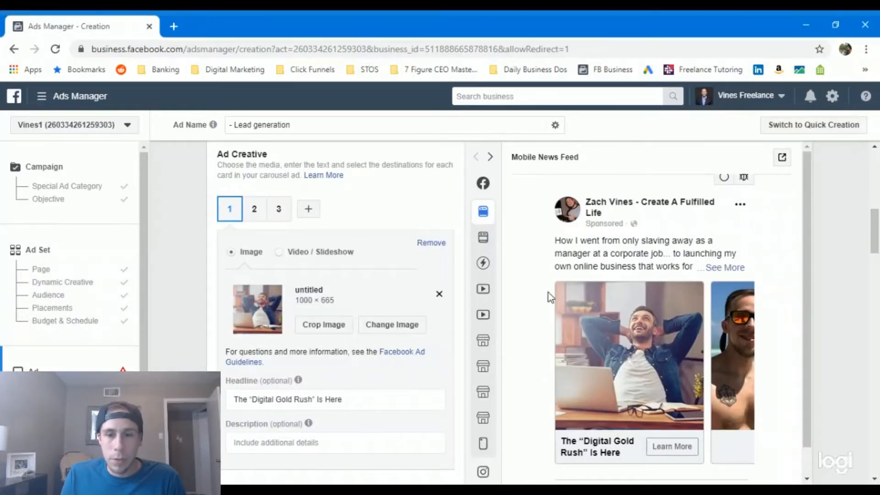
scroll(573, 321, down, 1)
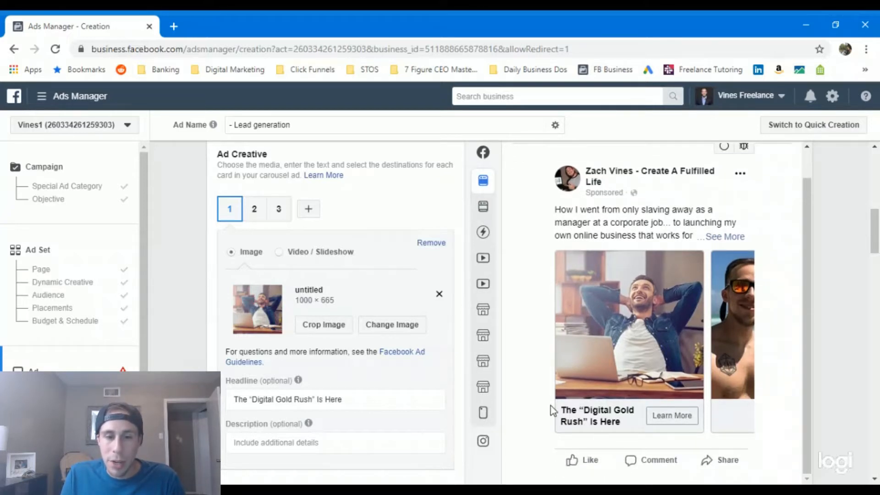
mouse_move(298, 381)
click(364, 400)
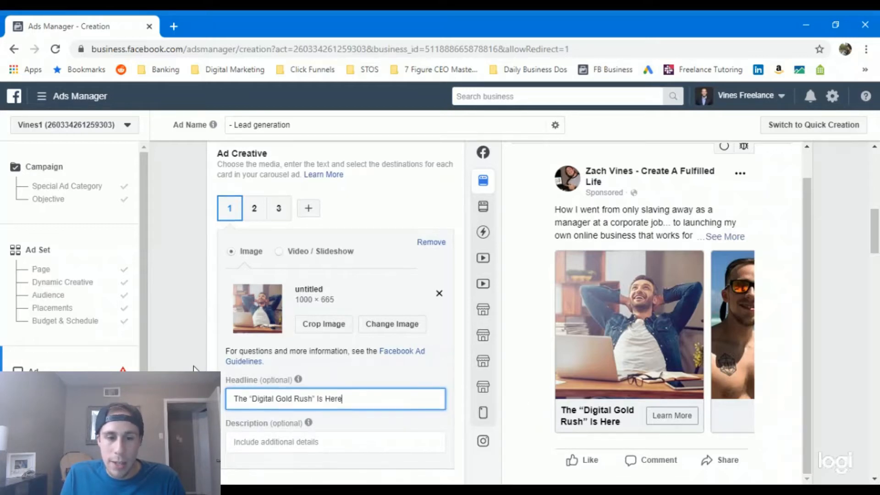
scroll(195, 369, down, 15)
scroll(194, 369, down, 10)
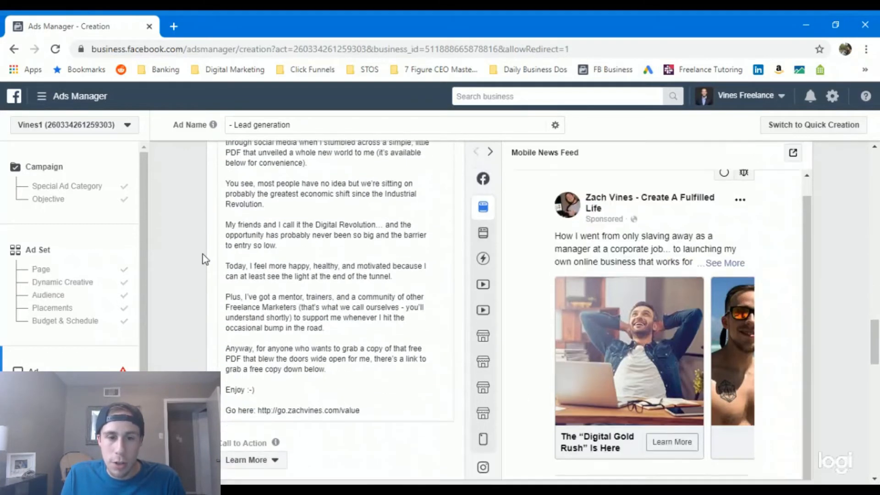
scroll(293, 192, up, 3)
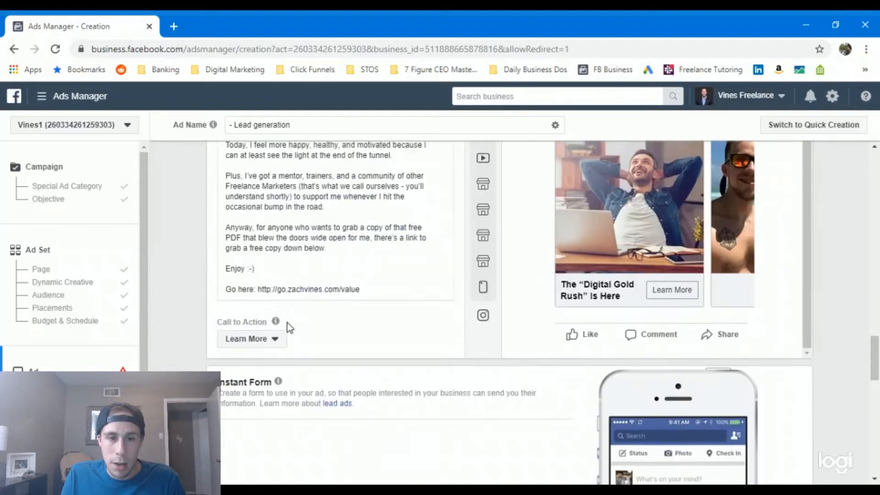
click(263, 362)
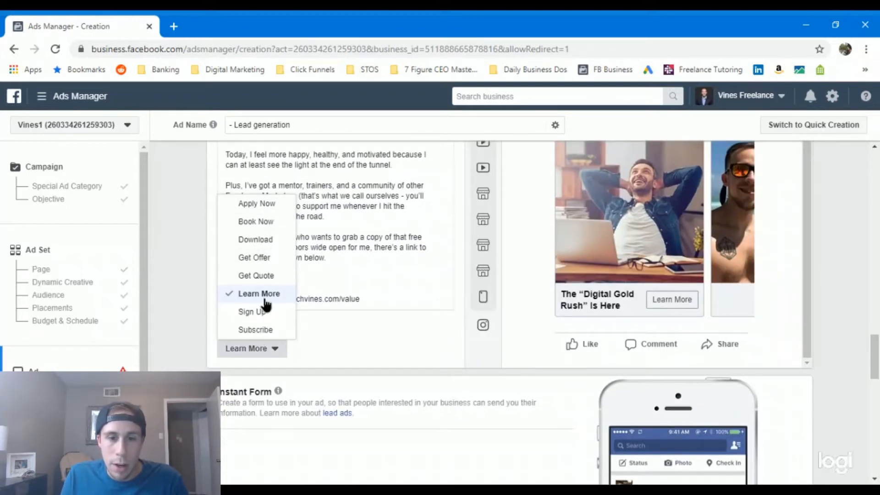
click(369, 329)
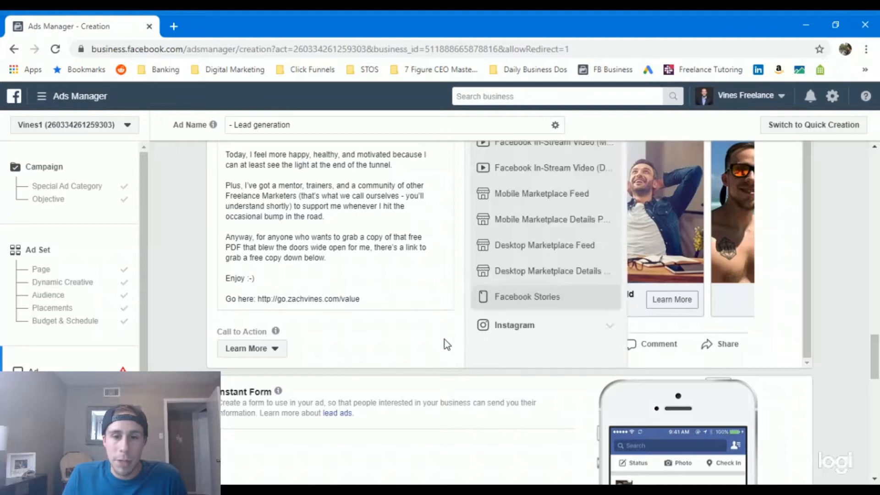
Start a new instant form for the ad and dismiss the form types tip
scroll(438, 340, down, 1)
scroll(436, 341, down, 6)
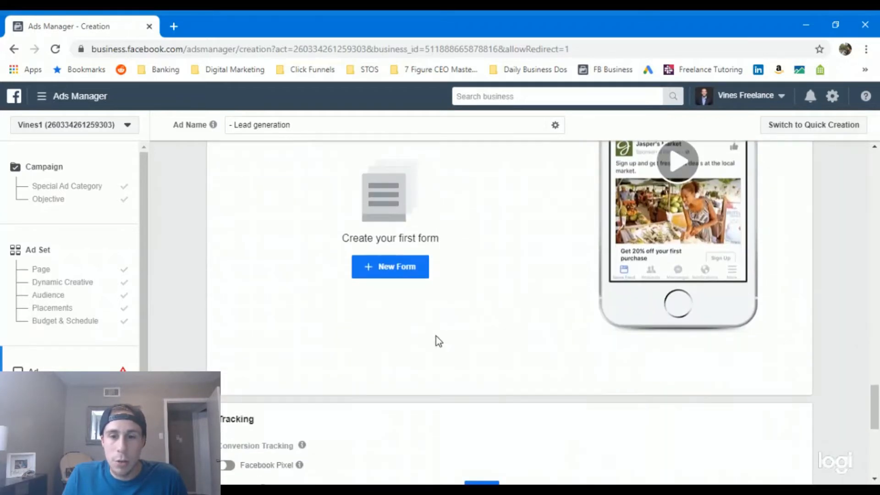
scroll(419, 429, up, 4)
click(385, 457)
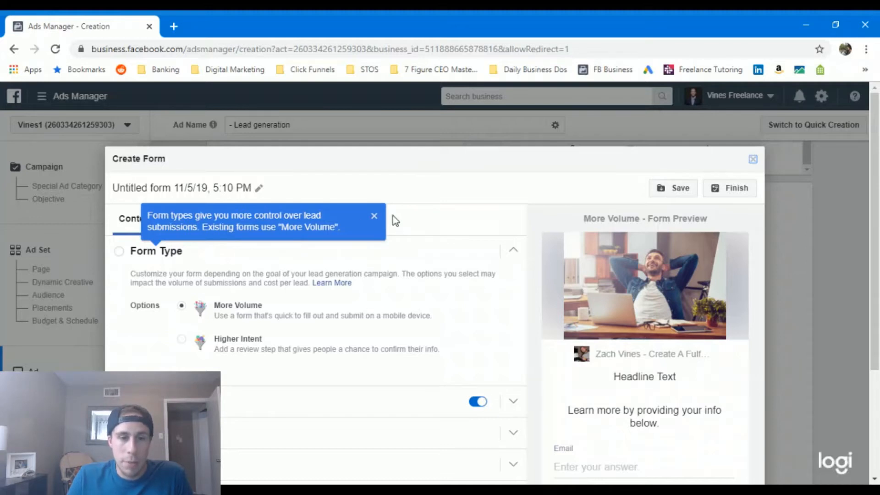
click(375, 216)
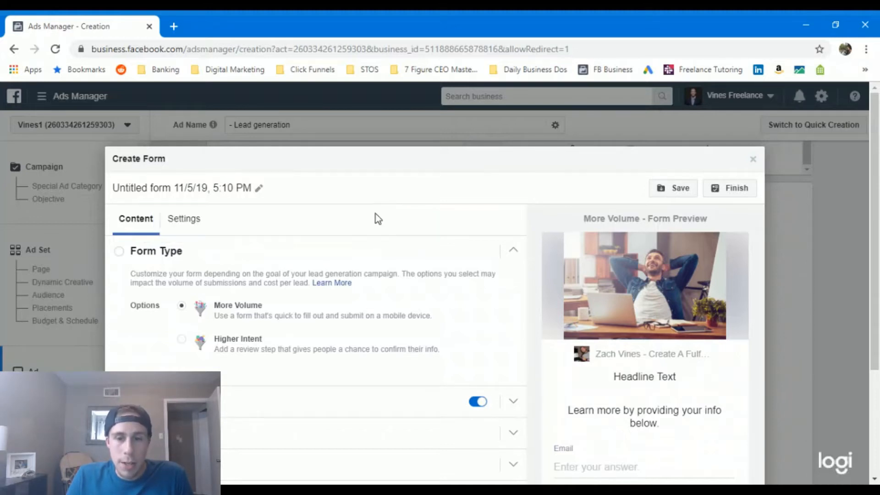
Try the Higher Intent form type and switch back to More Volume
scroll(376, 213, down, 2)
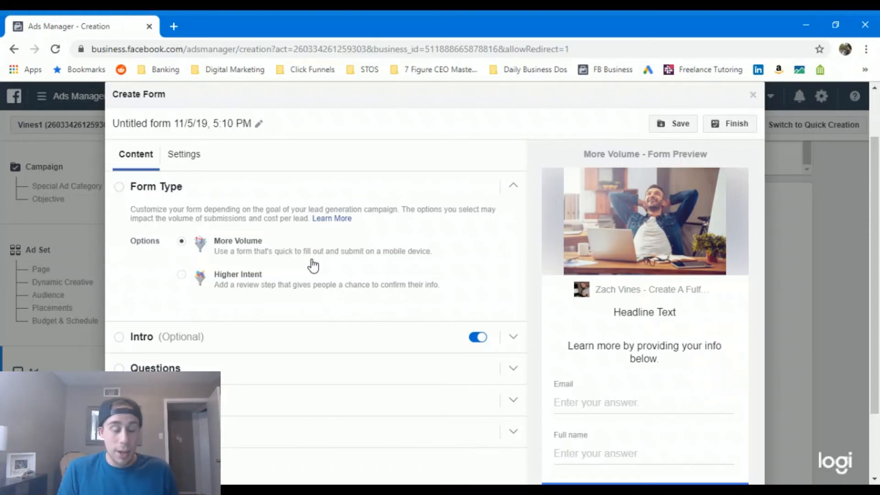
scroll(648, 370, down, 2)
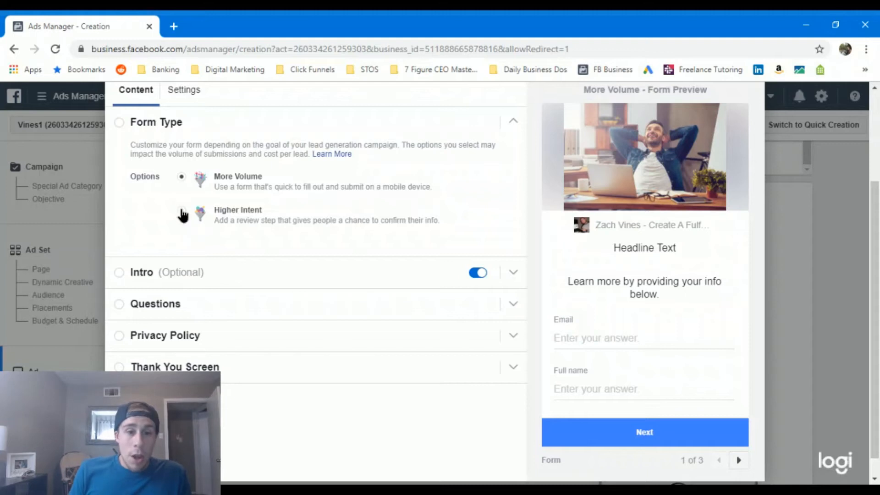
click(254, 231)
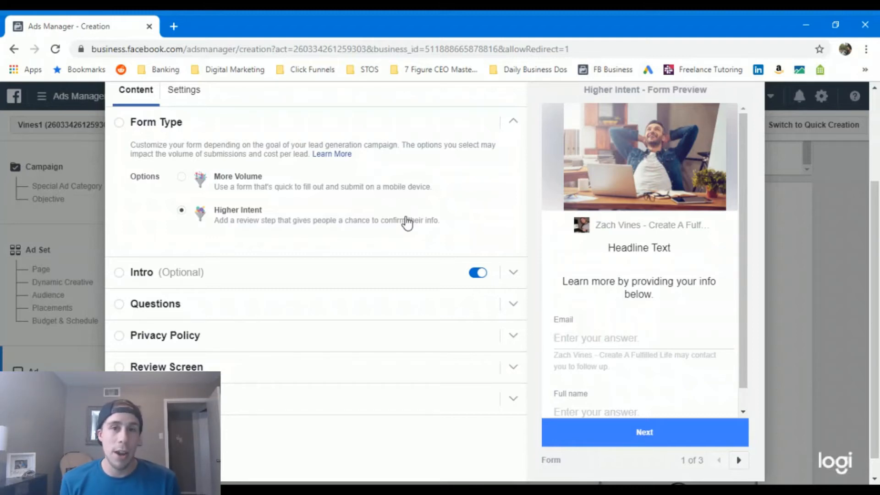
click(310, 192)
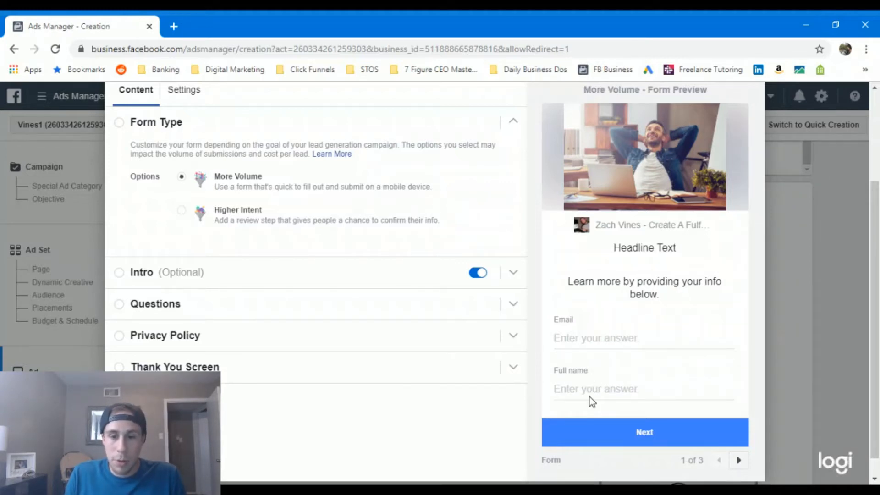
scroll(596, 361, down, 1)
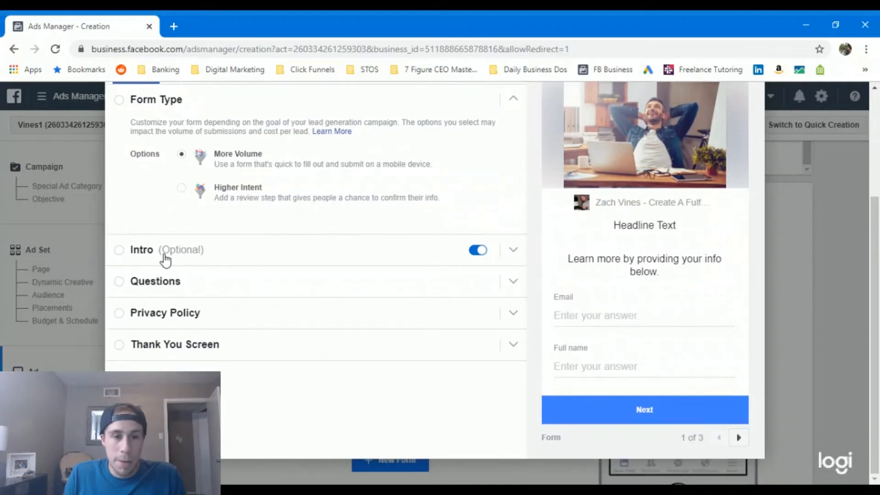
Examine the form's intro settings and preview the form's privacy policy page
click(165, 258)
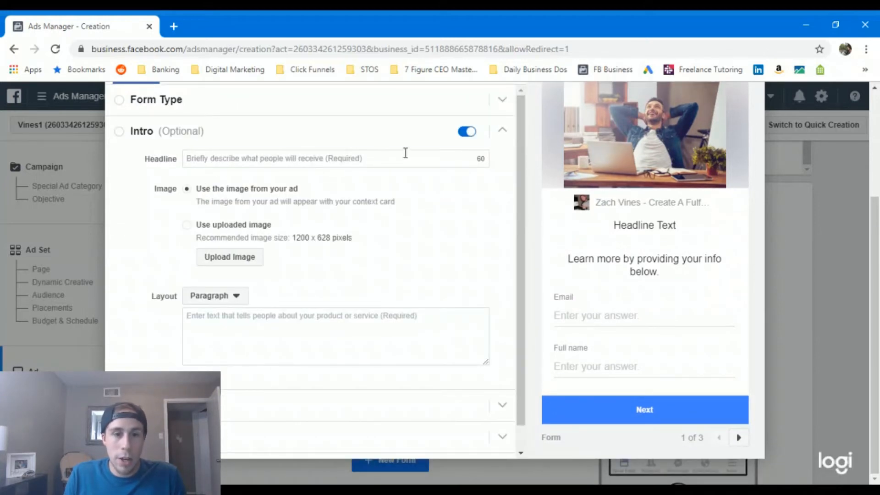
click(405, 156)
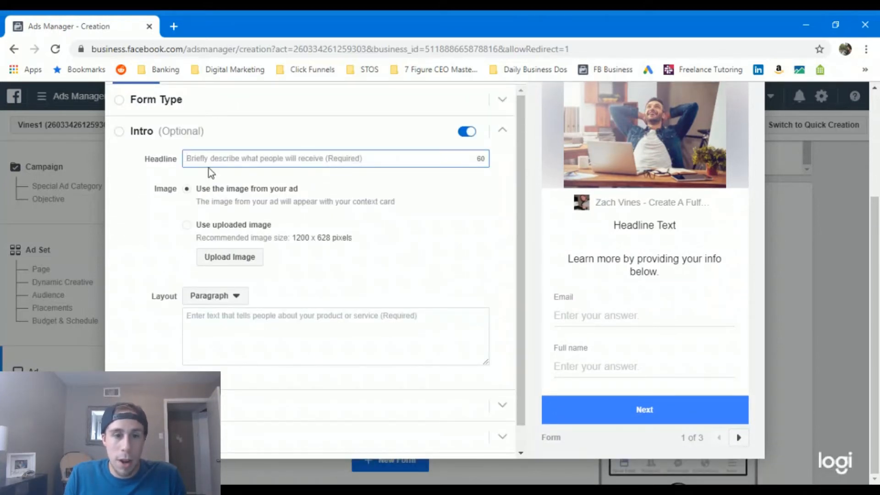
click(146, 216)
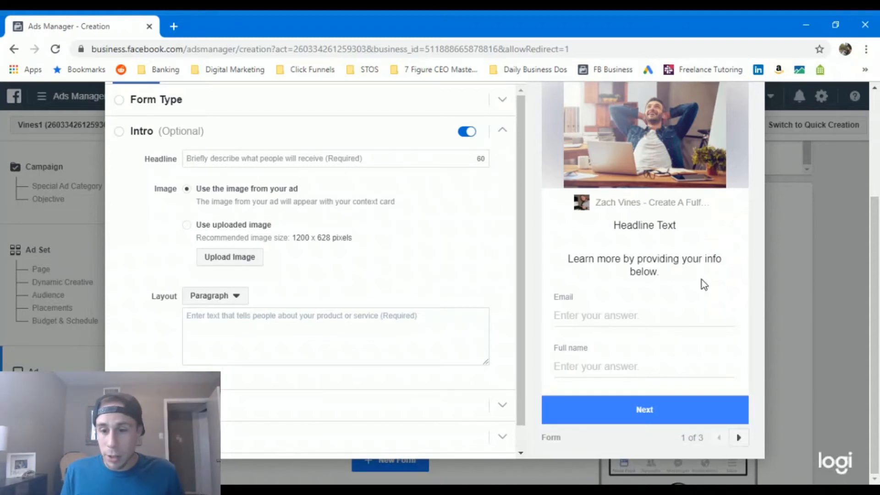
click(738, 437)
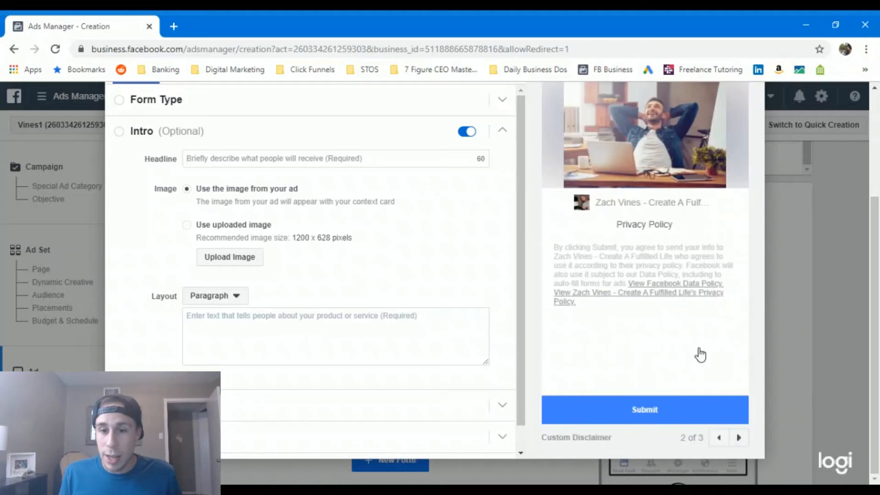
scroll(697, 354, up, 2)
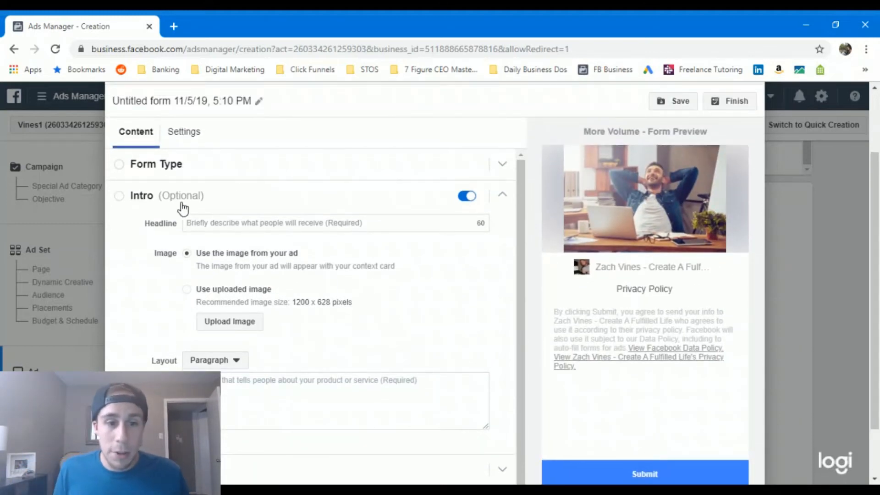
Set the intro headline to "Freelance Marketing Secrets Guide", keep the ad's image, and leave the intro paragraph empty
click(208, 222)
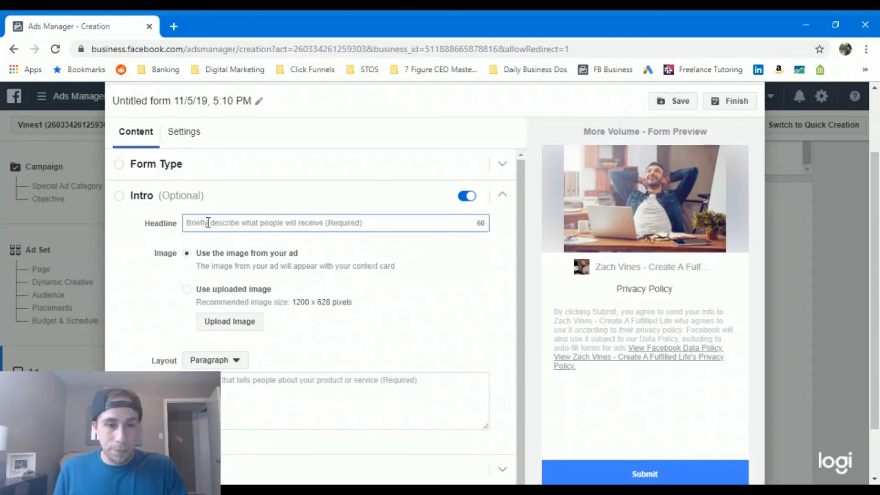
click(249, 273)
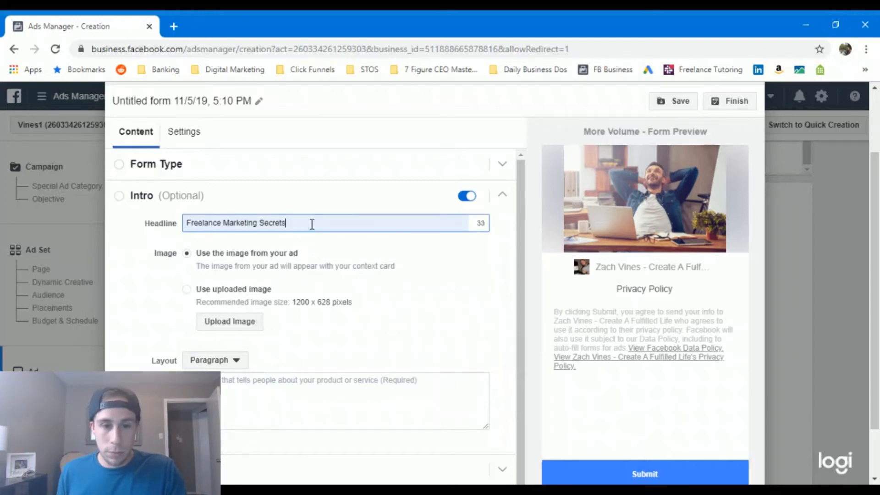
text(Guide)
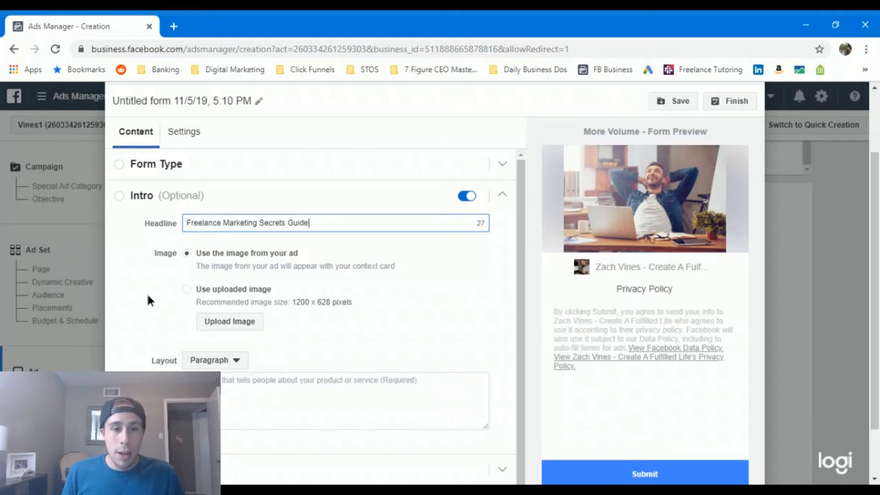
click(176, 281)
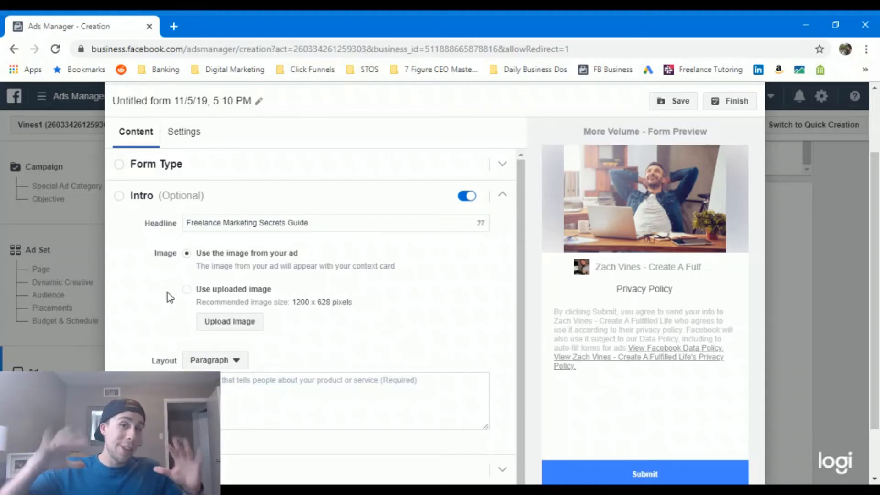
click(260, 378)
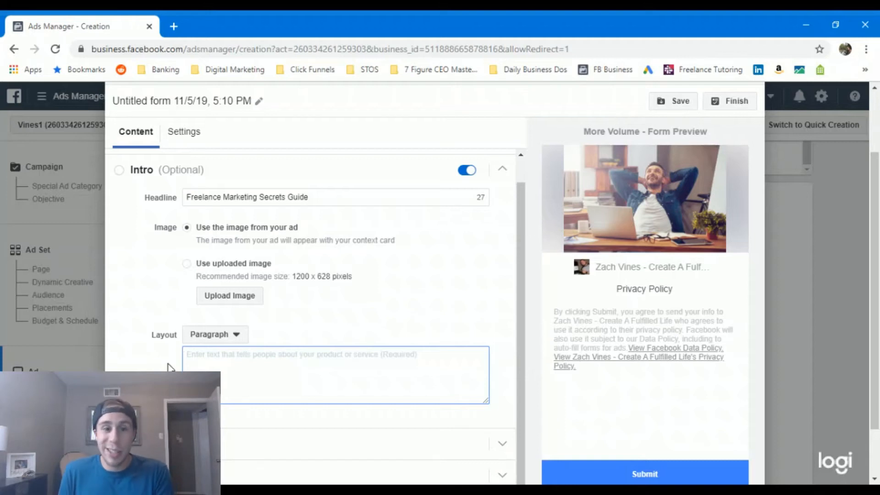
Review the form's questions section, including its optional headline and the Email and Full name questions
click(159, 444)
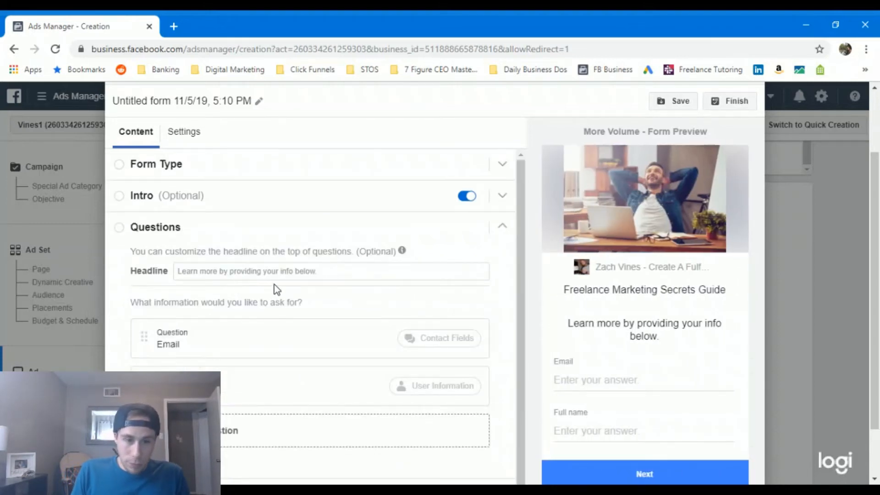
scroll(276, 288, down, 3)
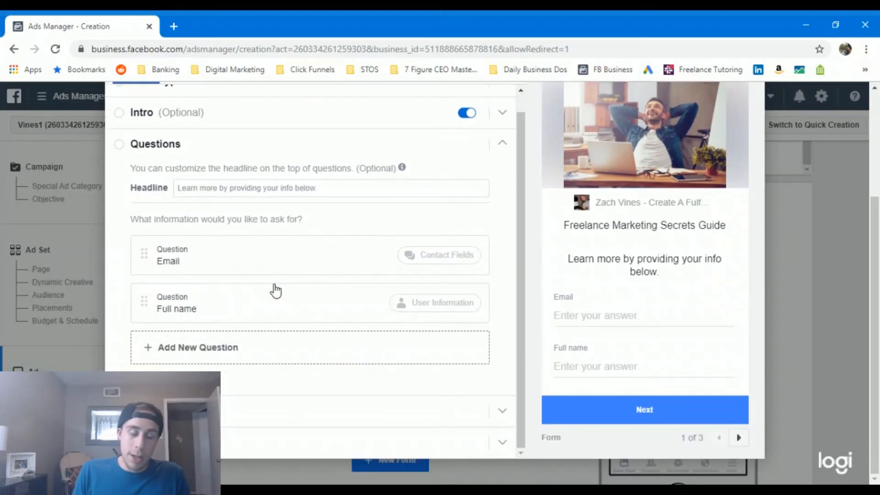
click(248, 188)
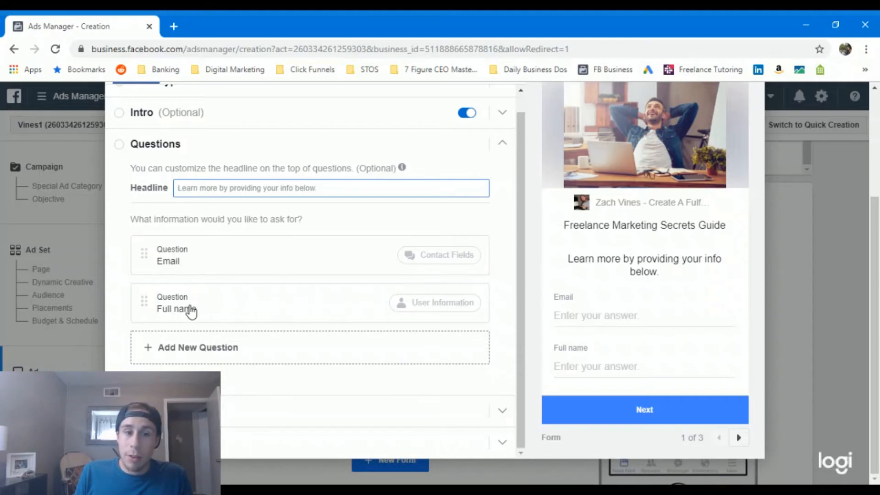
Browse the prefill question categories available for a new question, such as user, demographic and work information, without adding one
click(210, 348)
mouse_move(208, 285)
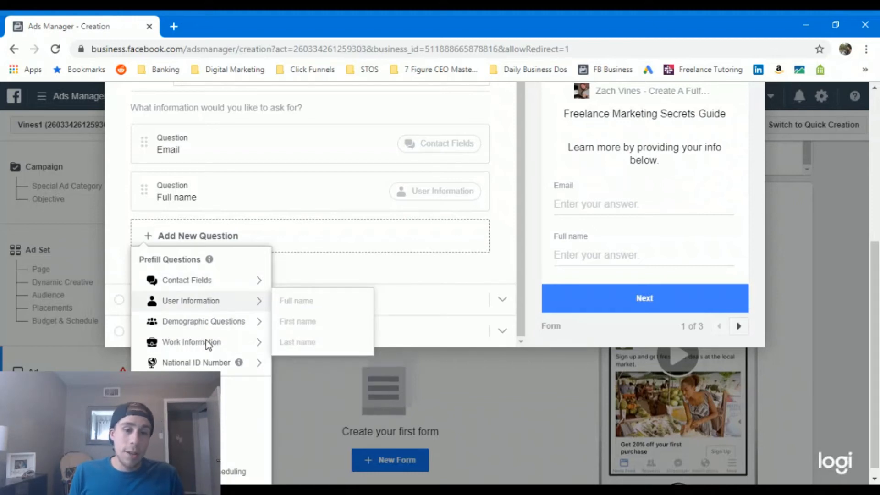
mouse_move(208, 324)
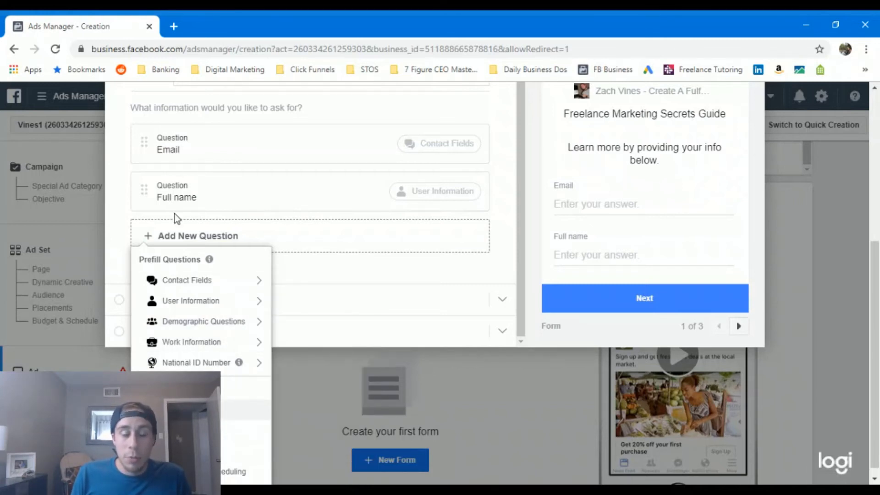
scroll(257, 189, up, 1)
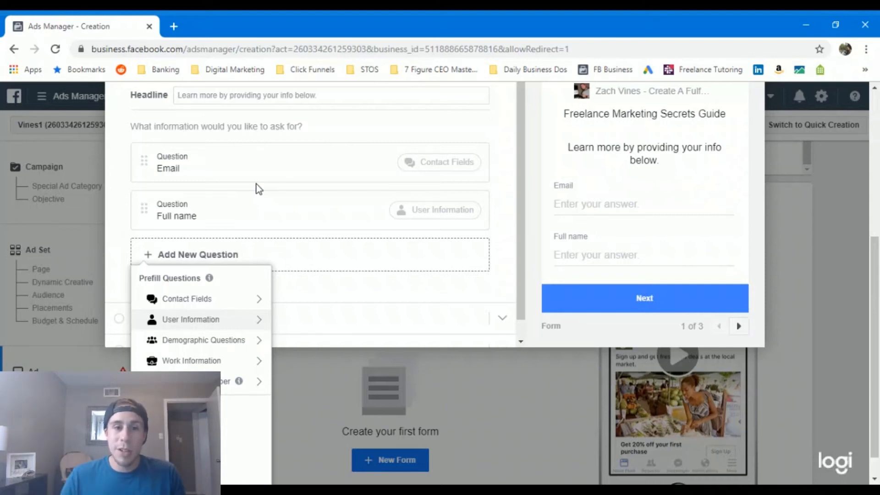
scroll(115, 218, up, 2)
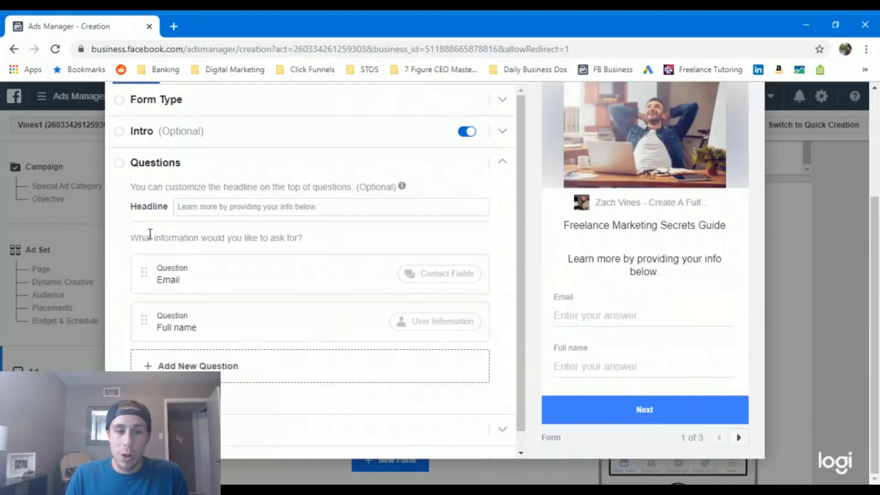
Review the form's privacy policy section, checking its link text and link URL fields
scroll(155, 246, down, 1)
click(181, 410)
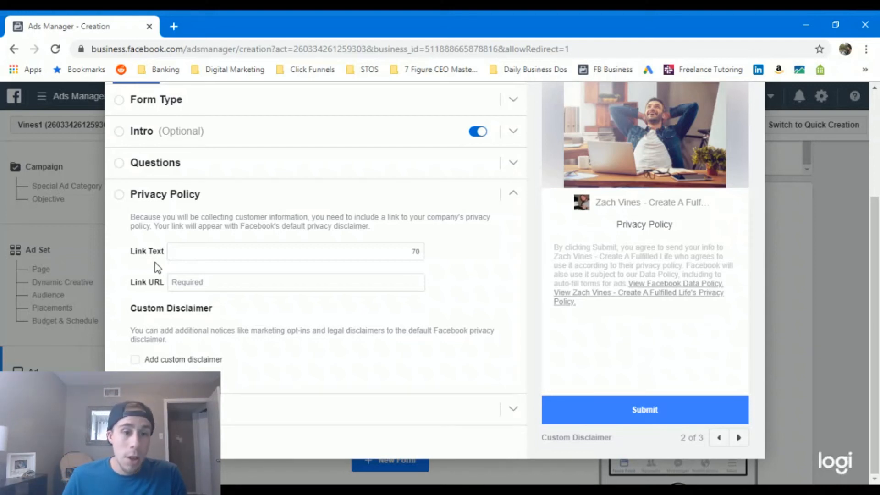
click(173, 251)
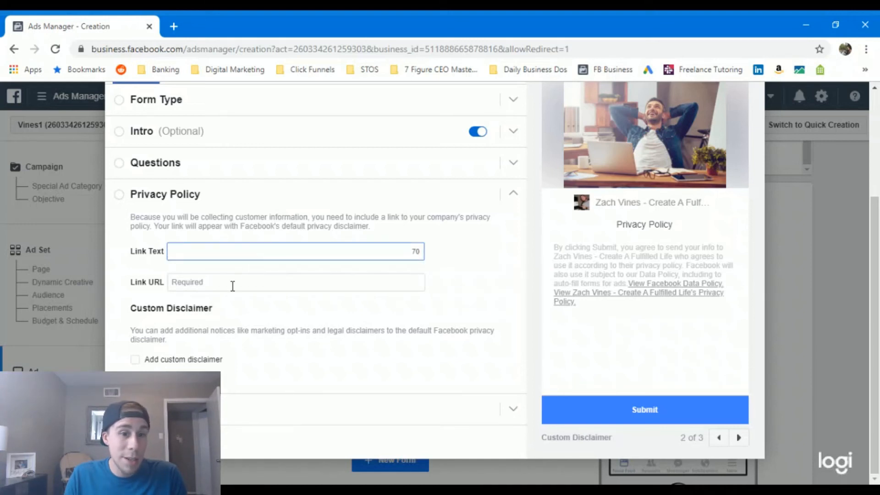
click(248, 278)
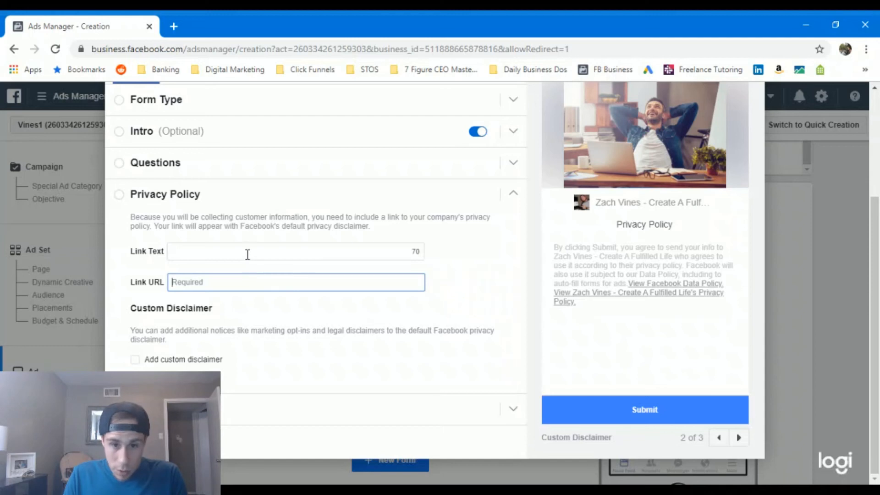
click(247, 253)
click(199, 281)
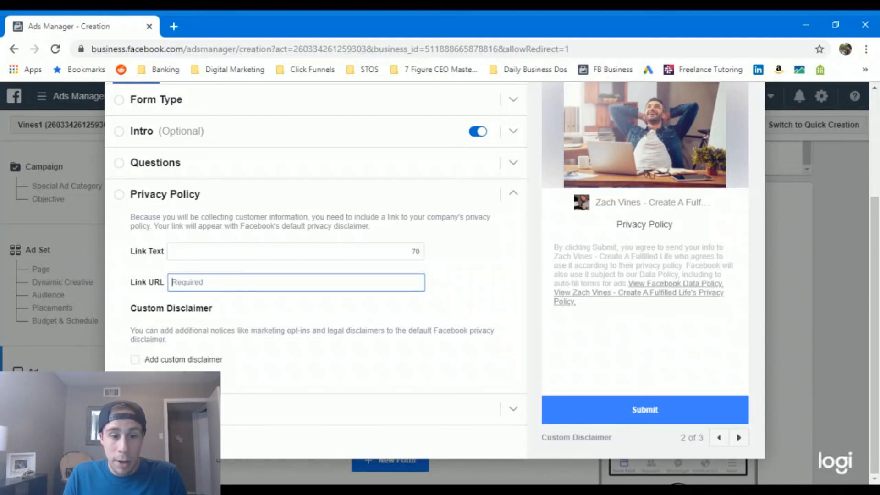
Review the thank you screen's headline, description and button settings, leaving the default text in place
click(192, 409)
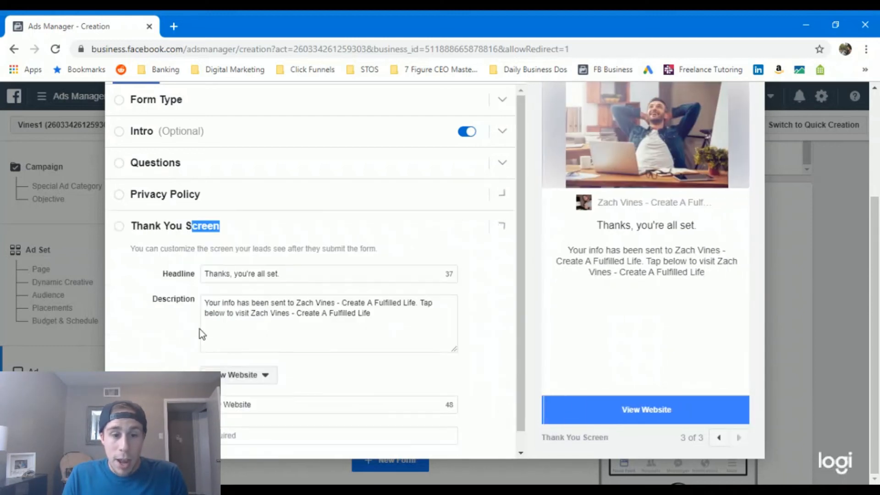
click(247, 272)
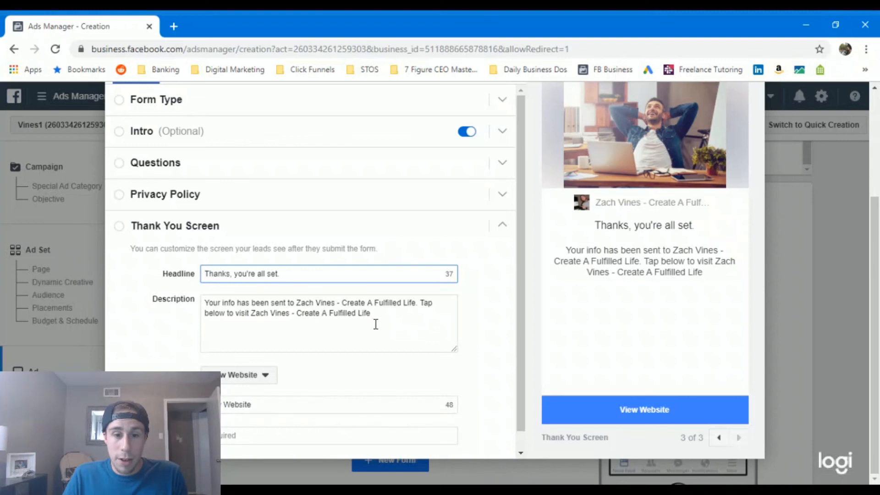
scroll(316, 325, down, 1)
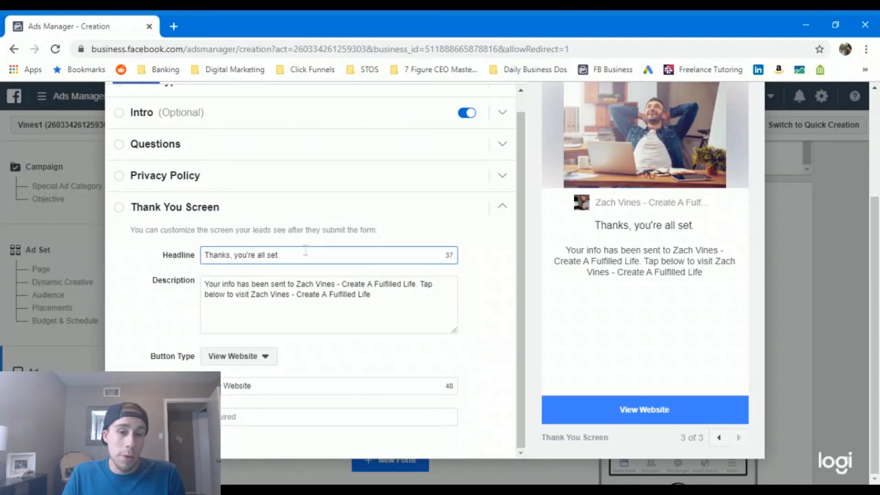
drag(254, 258, 274, 289)
drag(373, 309, 303, 310)
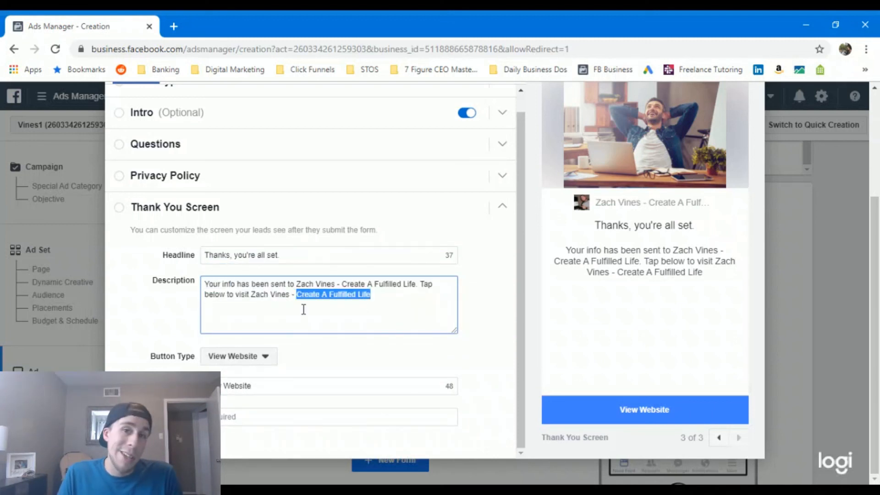
click(307, 306)
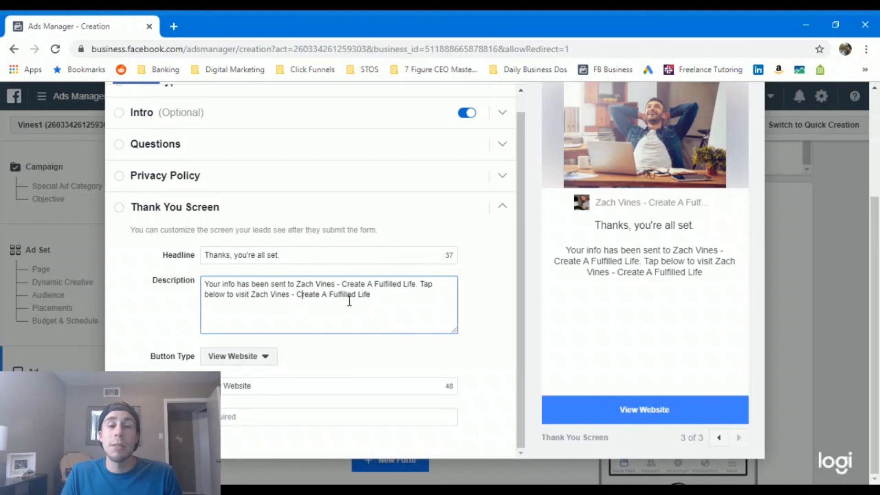
click(399, 307)
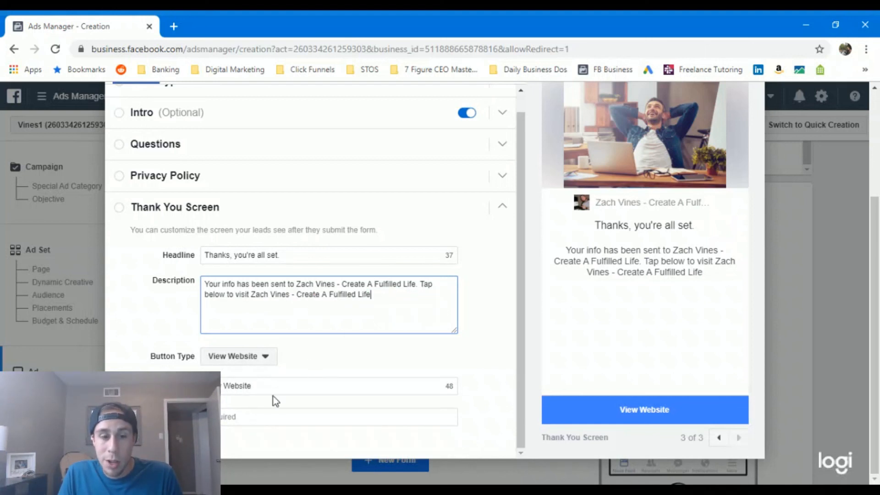